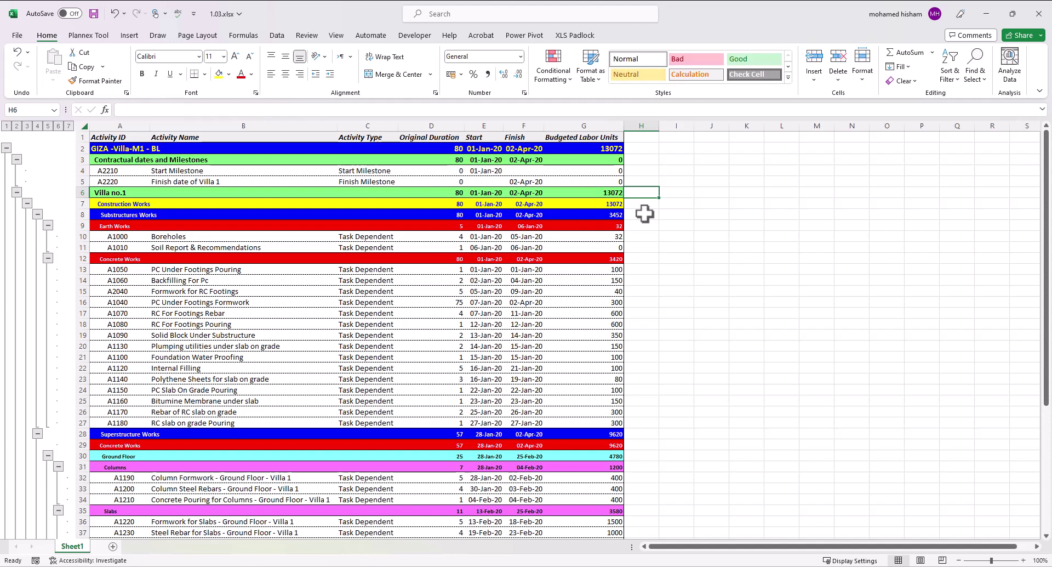
# - Widen column H slightly and insert a new column directly after Budgeted Labor Units
pyautogui.moveTo(660, 125); pyautogui.dragTo(690, 126)
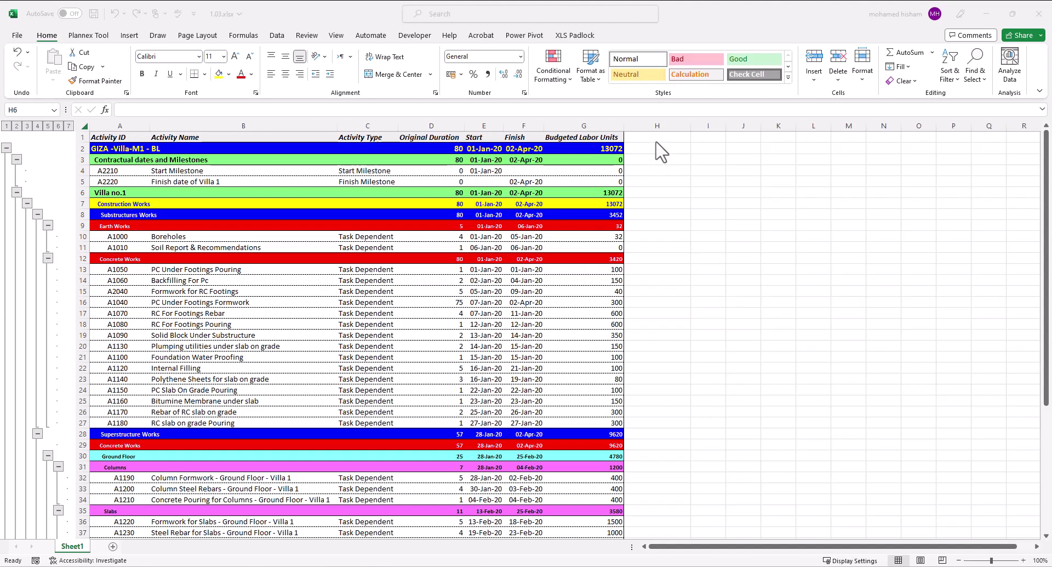
pyautogui.click(657, 126)
pyautogui.rightClick(657, 125)
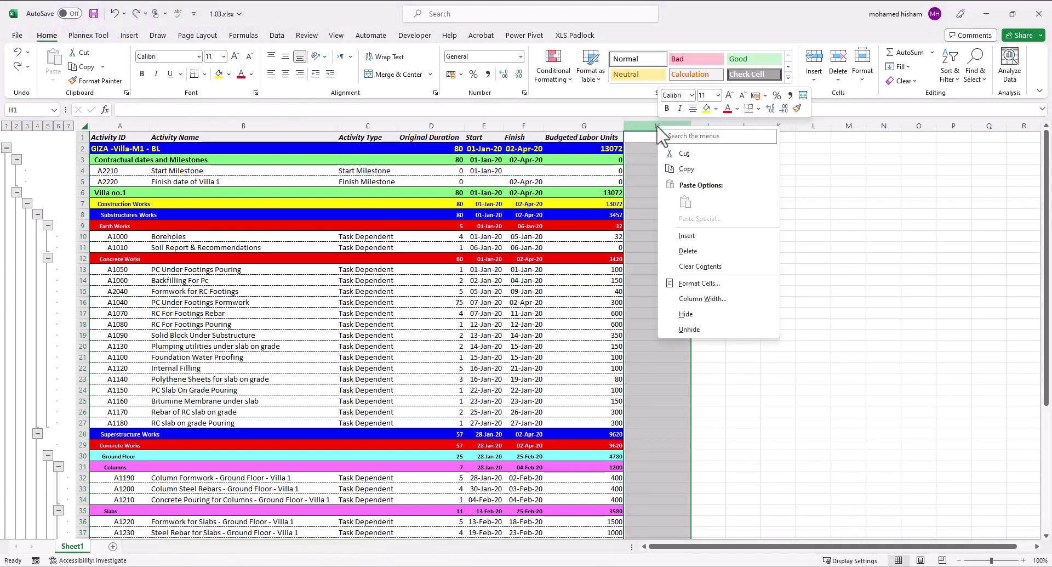
pyautogui.click(700, 237)
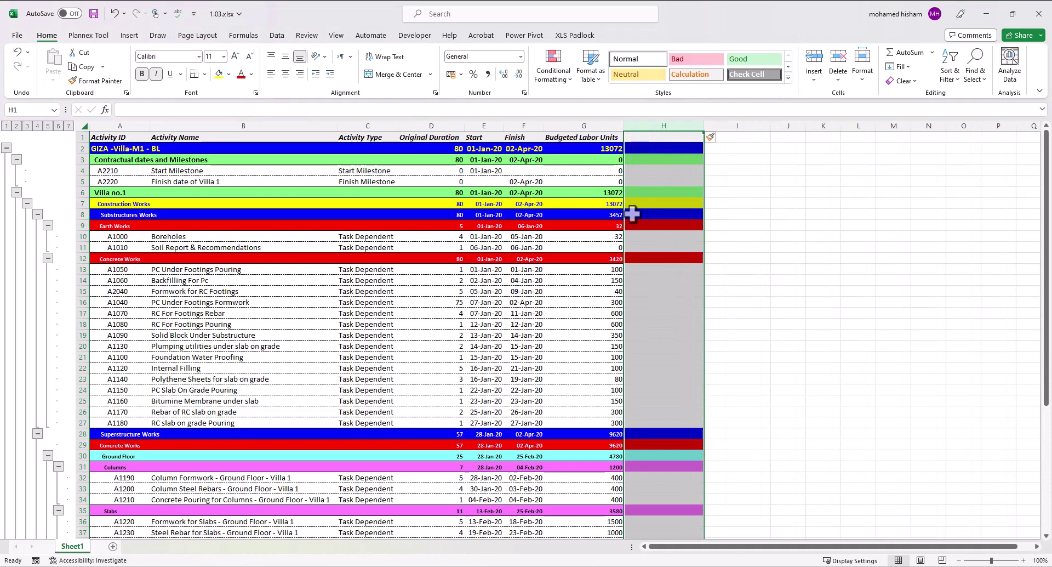
pyautogui.scroll(-5, 635, 466)
pyautogui.scroll(5, 637, 438)
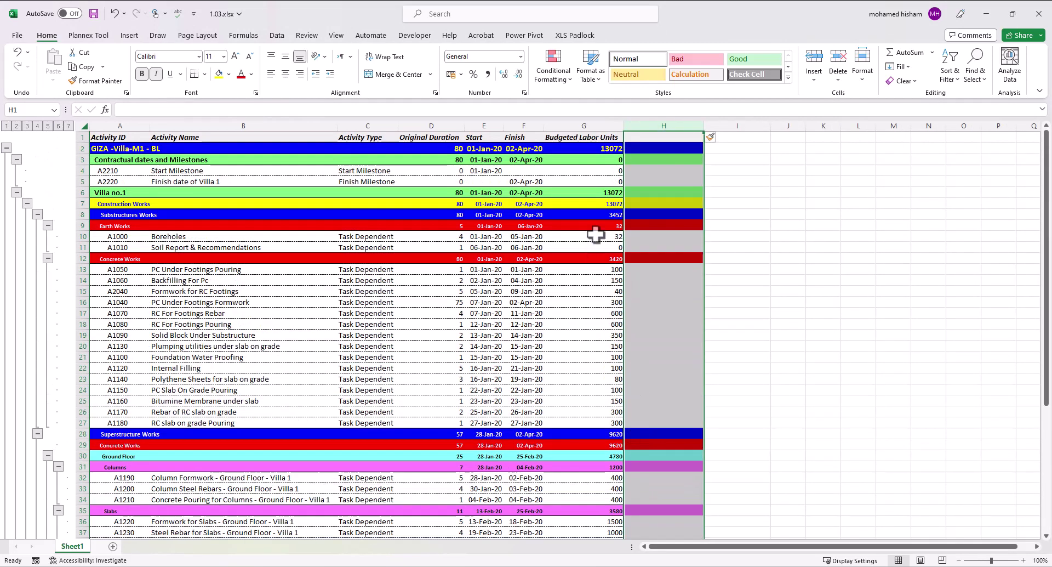
# - Enter the header "duration" in cell H1 of the new column
pyautogui.click(657, 138)
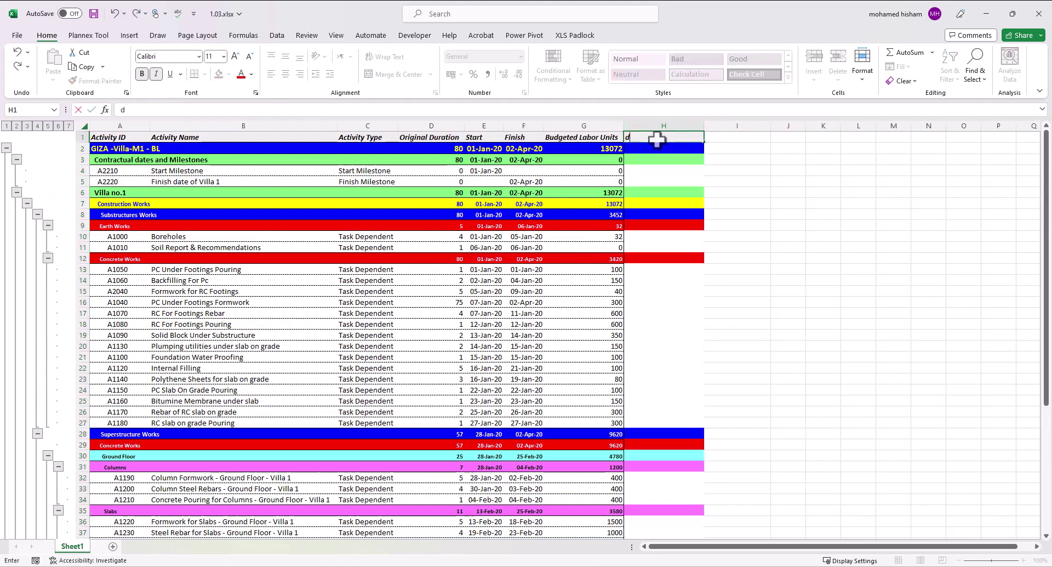
pyautogui.write('duration')
pyautogui.press('Return')
# - Calculate the GIZA -Villa-M1 - BL row's duration in H2 with the formula =F2-E2
pyautogui.click(436, 149)
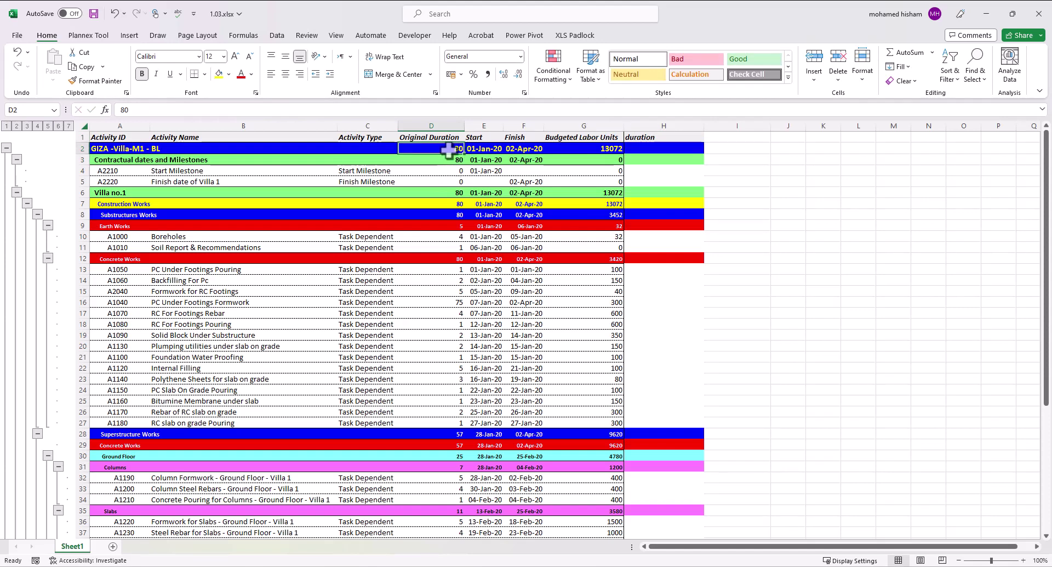
pyautogui.click(642, 149)
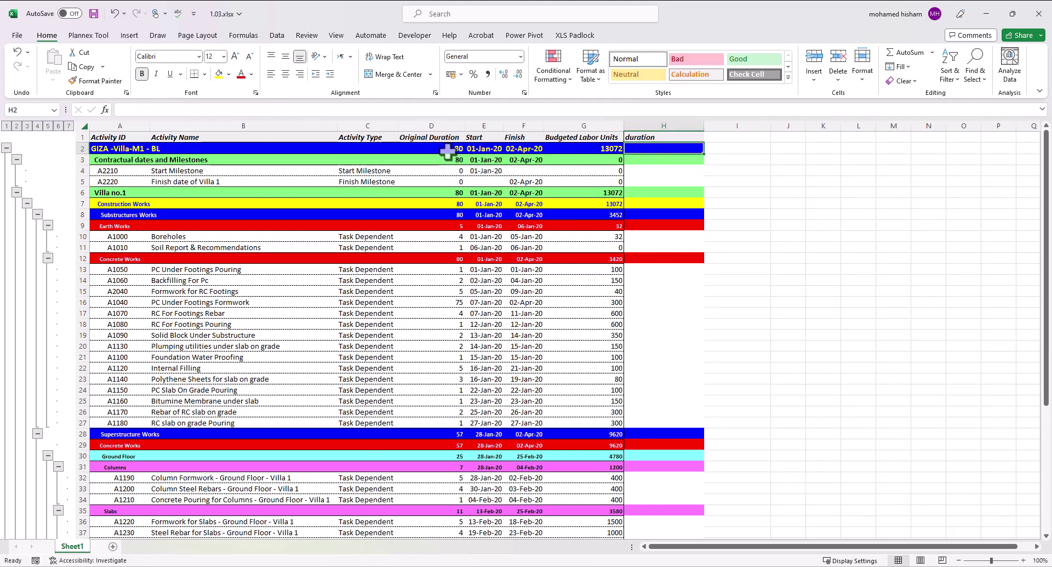
pyautogui.write('=')
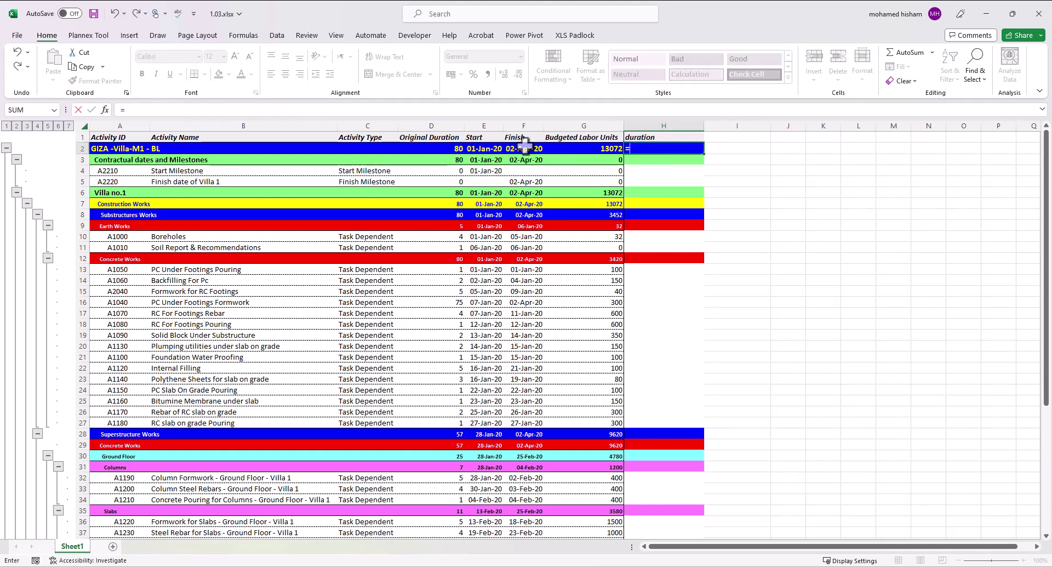
pyautogui.click(524, 145)
pyautogui.write('-')
pyautogui.click(490, 147)
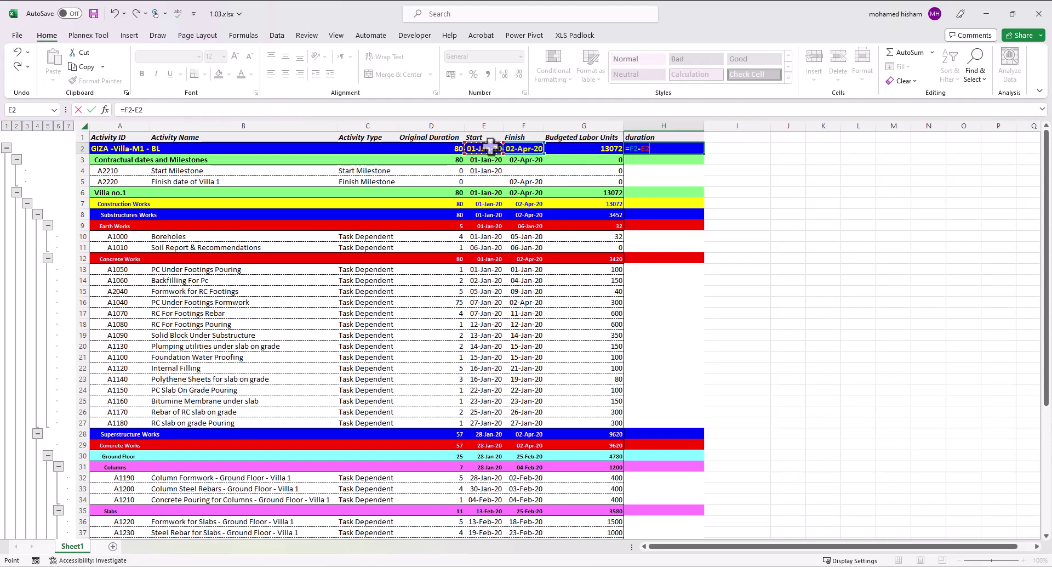
pyautogui.press('Return')
pyautogui.click(688, 148)
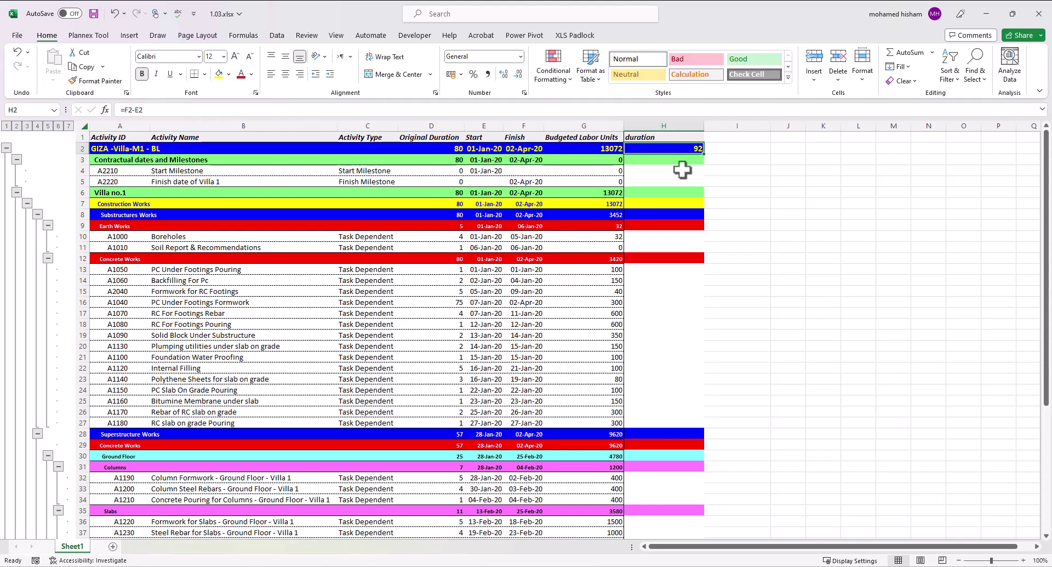
# - Switch to Primavera P6 and open the global Integrated Calendar to examine its working and nonworking days through March 2023
pyautogui.click(447, 150)
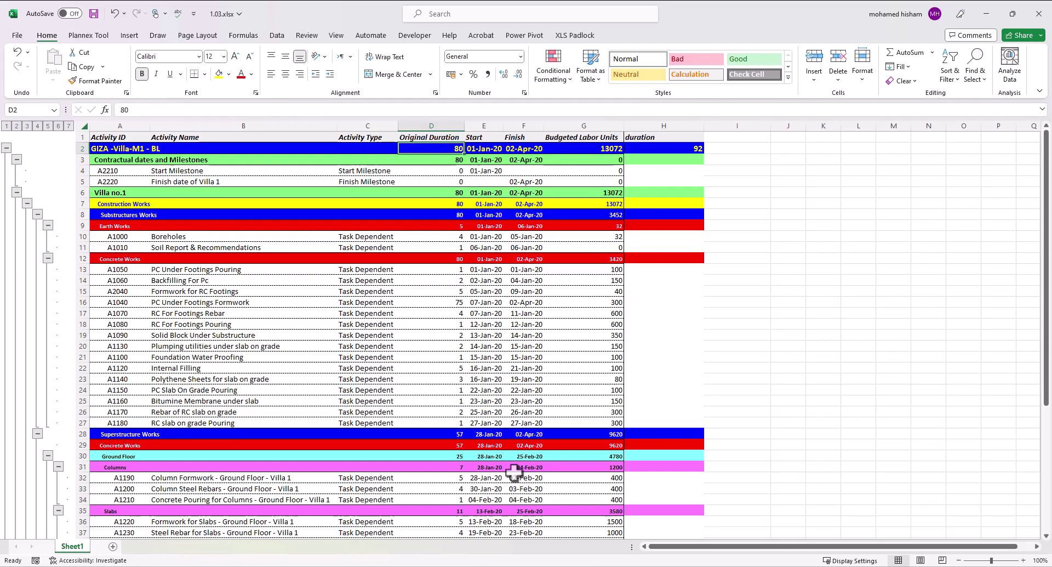
pyautogui.hotkey('alt', 'Tab')
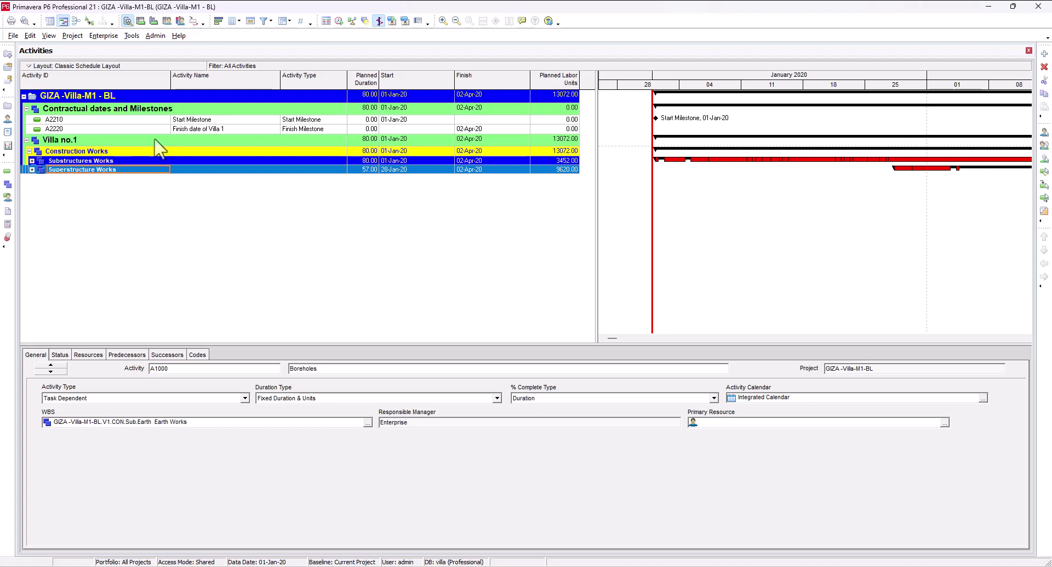
pyautogui.click(201, 129)
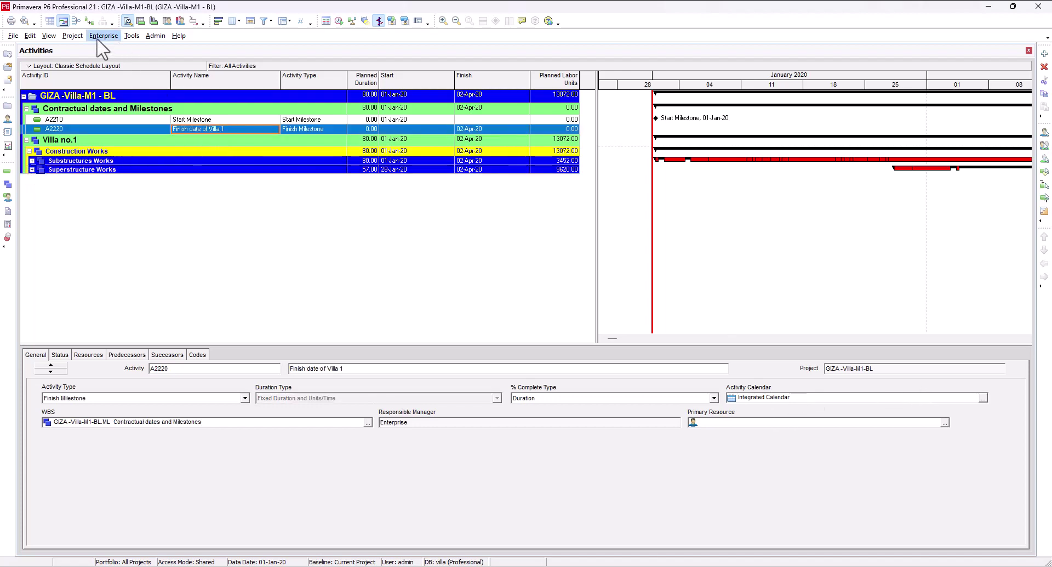
pyautogui.click(77, 36)
pyautogui.moveTo(103, 36)
pyautogui.click(121, 118)
pyautogui.click(613, 303)
pyautogui.click(531, 216)
pyautogui.click(532, 216)
pyautogui.click(532, 216)
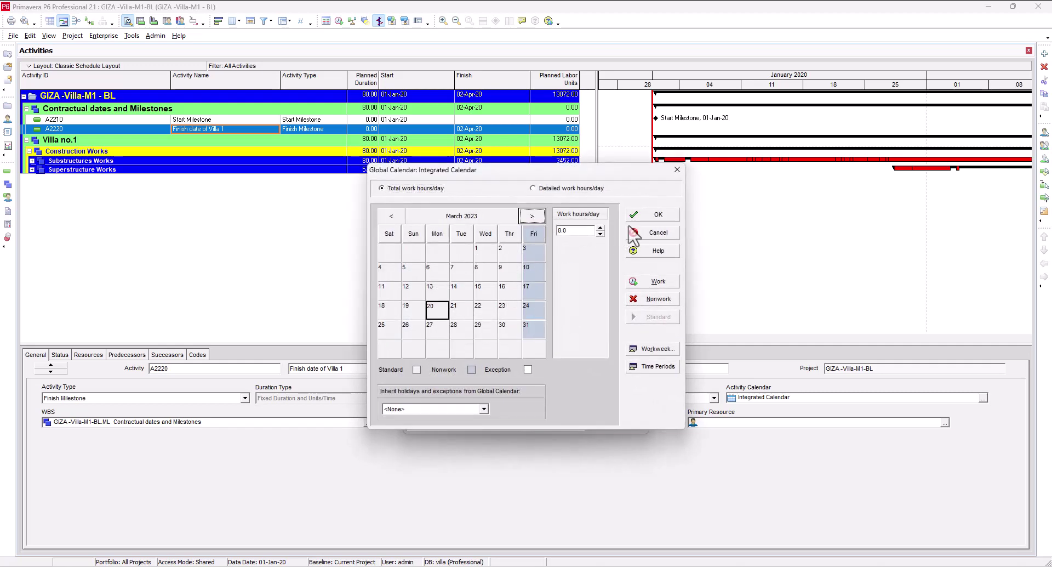
# - Close the calendar details and the calendar list, and return to the 1.03.xlsx workbook in Excel
pyautogui.click(660, 214)
pyautogui.click(614, 242)
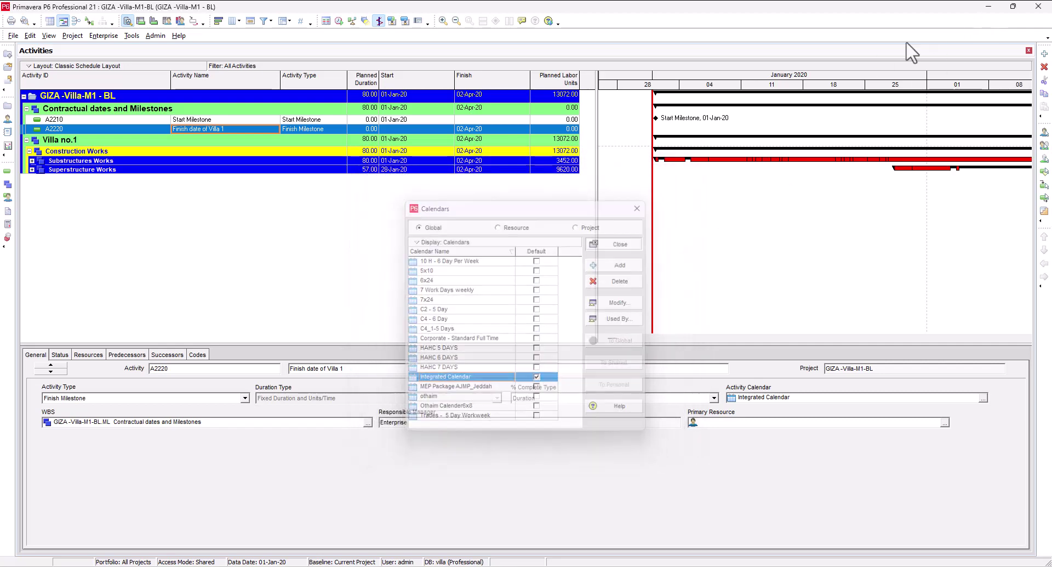
pyautogui.click(989, 6)
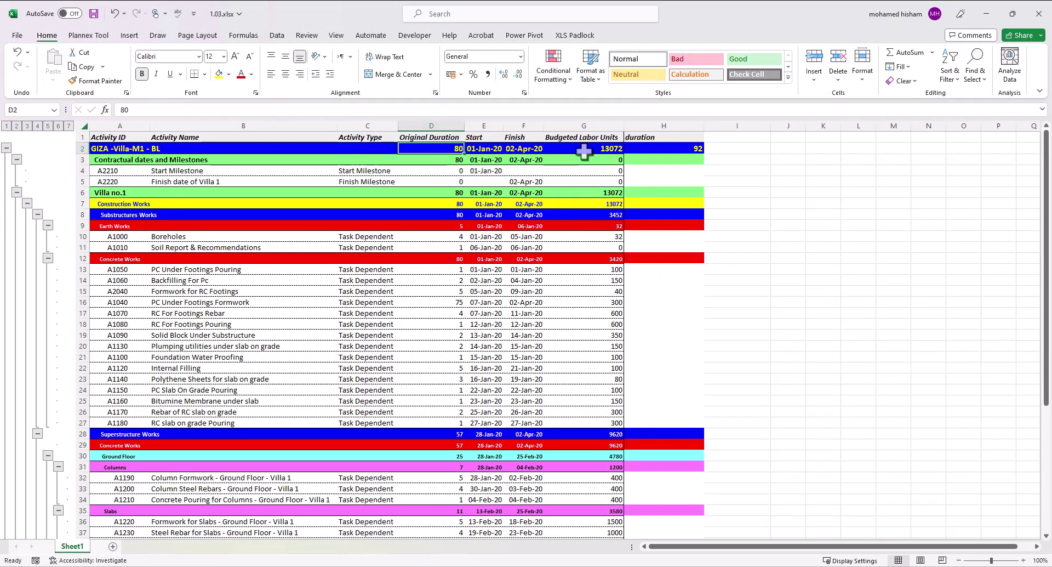
# - Clear the date subtraction from H2 and start a NETWORKDAYS.INTL formula in that cell
pyautogui.click(527, 149)
pyautogui.click(674, 147)
pyautogui.press('Delete')
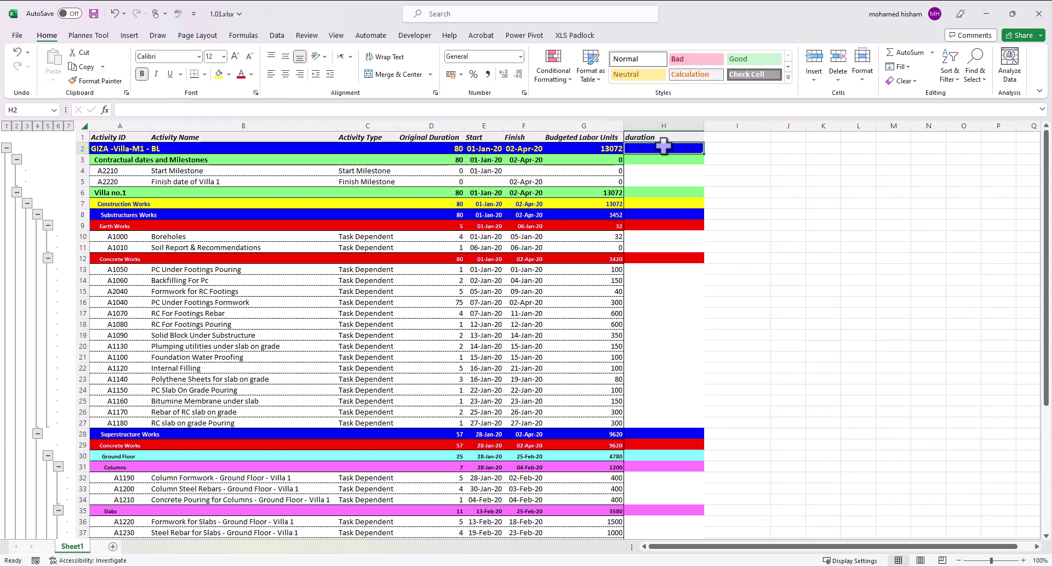
pyautogui.write('=')
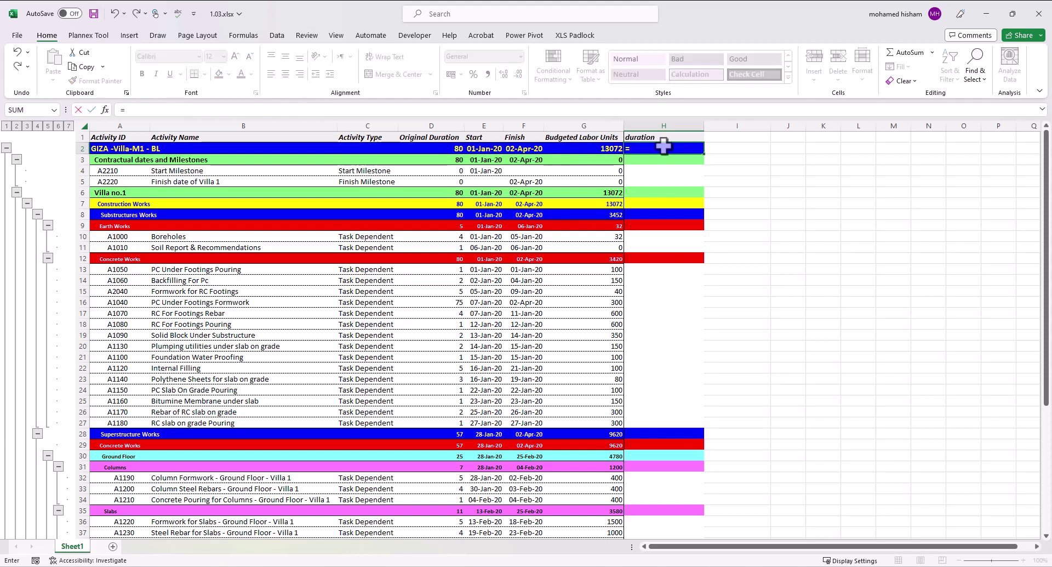
pyautogui.write('net')
pyautogui.click(699, 170)
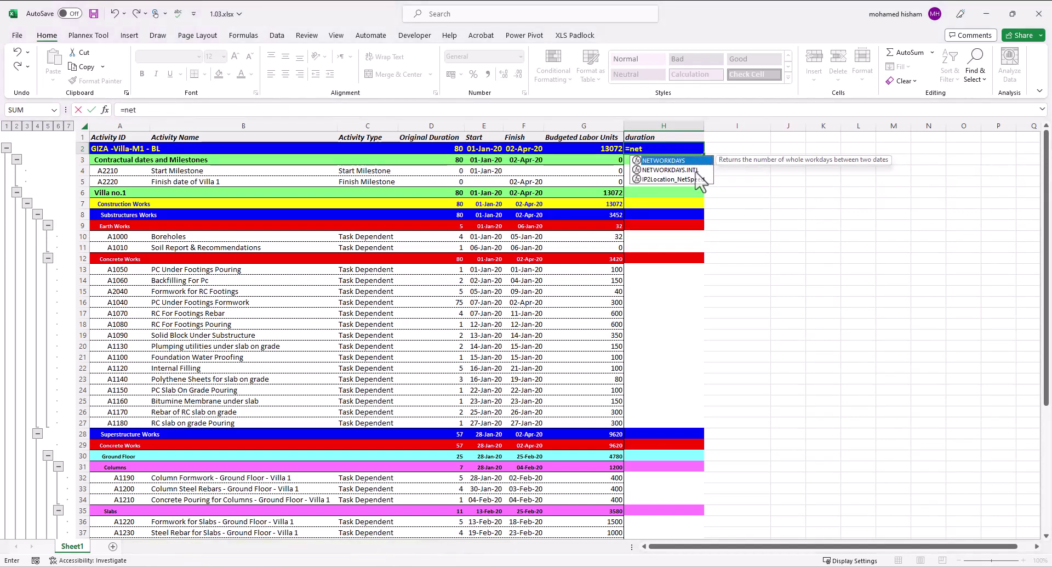
pyautogui.click(666, 161)
pyautogui.click(693, 171)
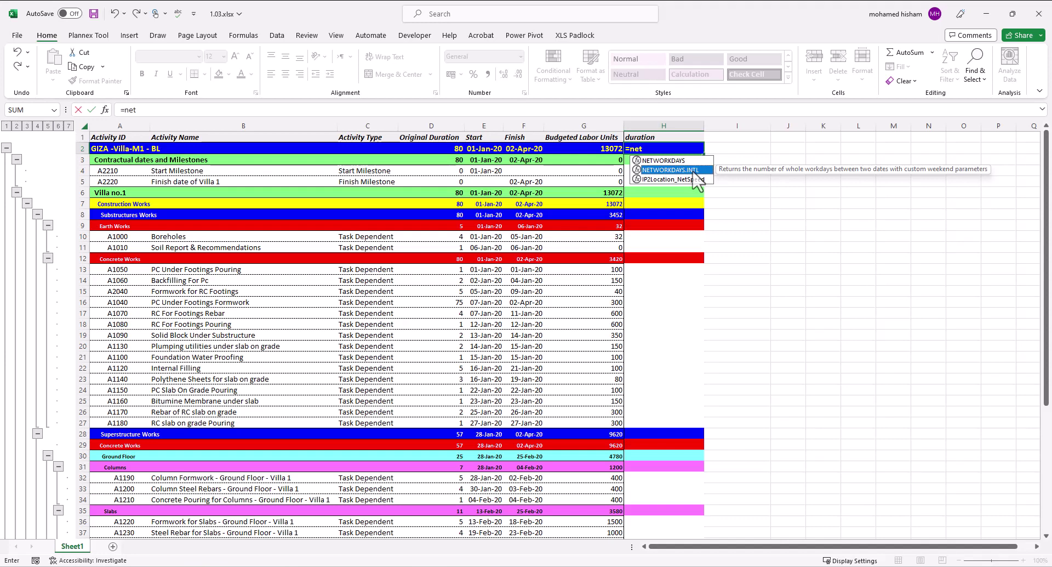
pyautogui.doubleClick(671, 171)
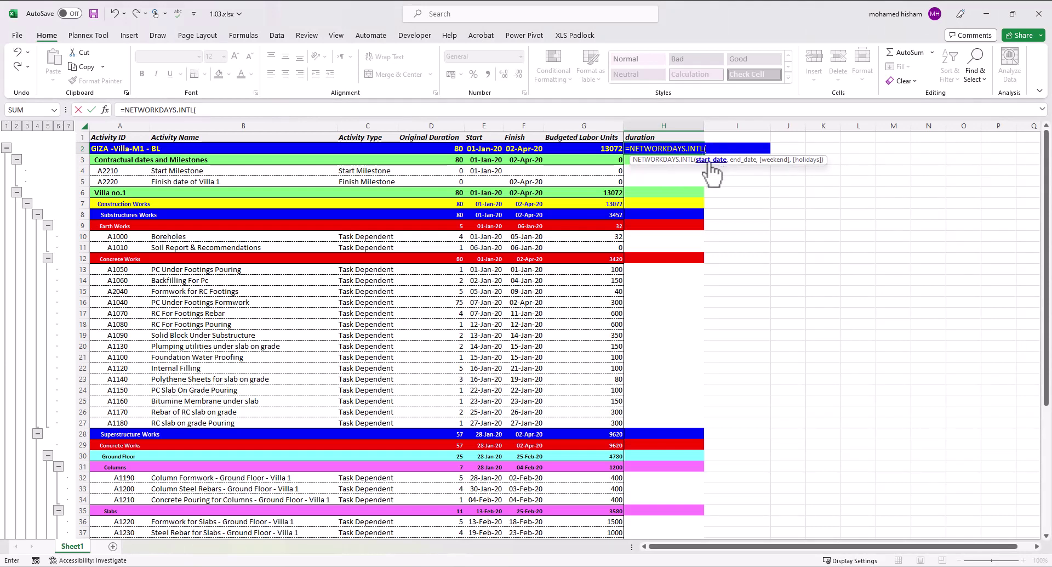
# - Complete the NETWORKDAYS.INTL formula with start date E2, end date F2 and weekend option 16 (Friday only)
pyautogui.click(485, 148)
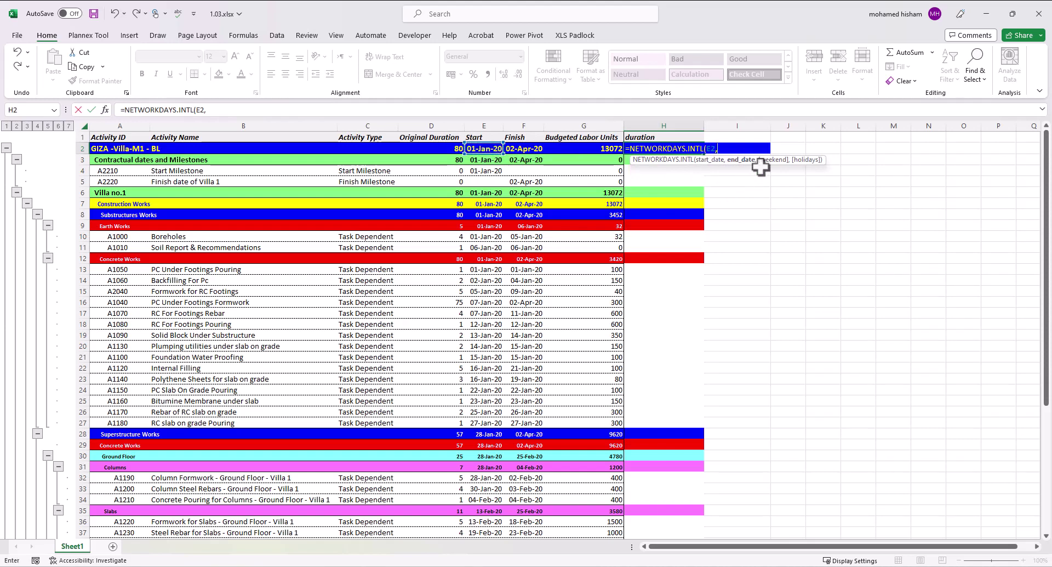
pyautogui.write(',')
pyautogui.click(515, 148)
pyautogui.write(',')
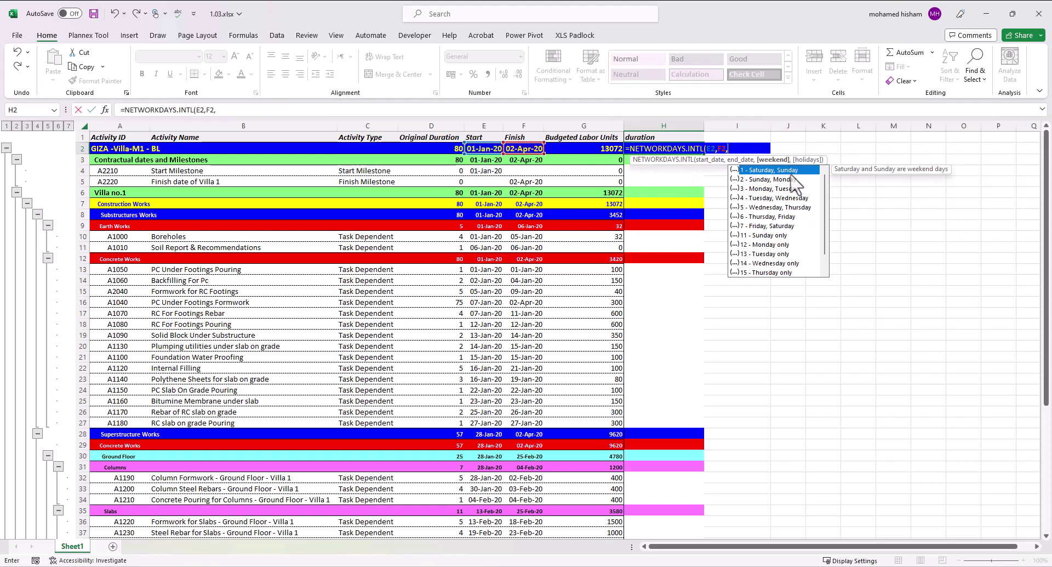
pyautogui.scroll(-2, 828, 198)
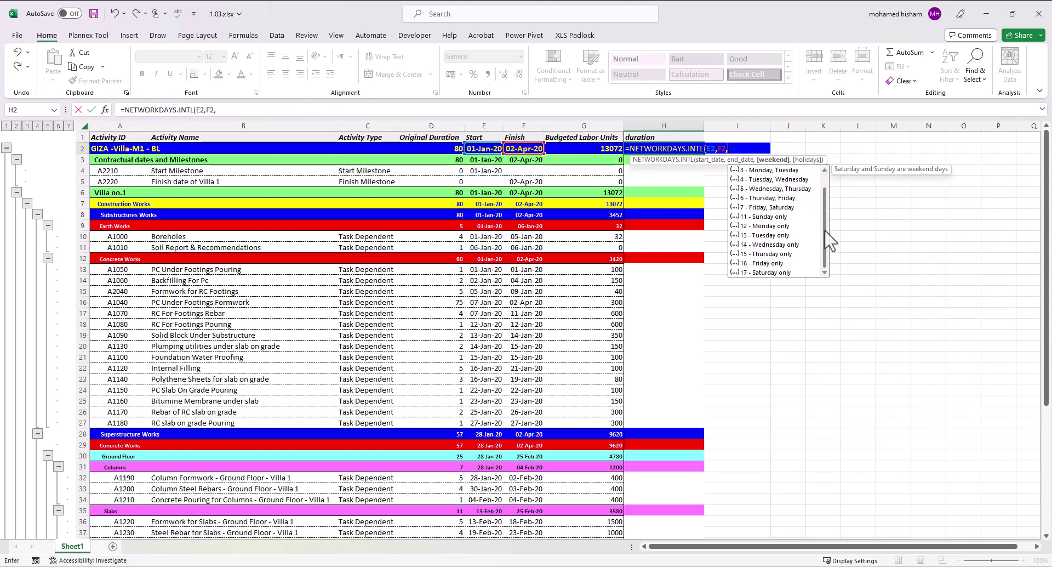
pyautogui.doubleClick(775, 264)
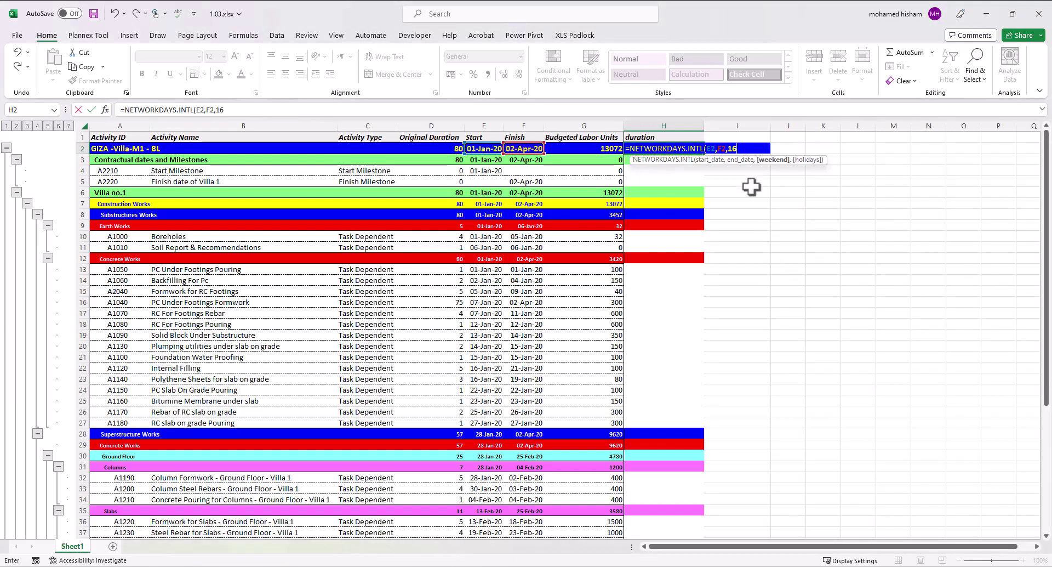
pyautogui.write(')')
pyautogui.press('Return')
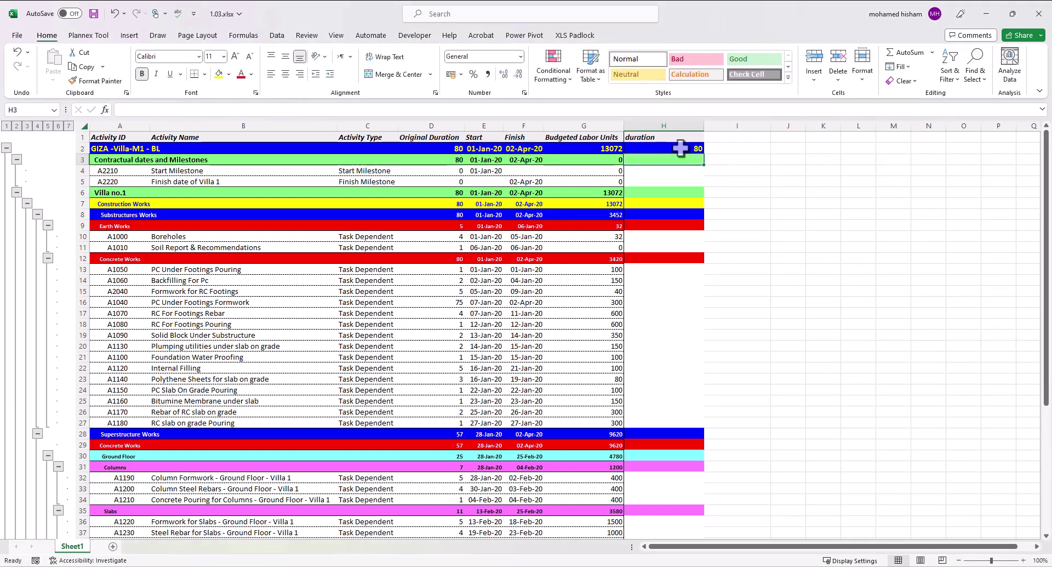
# - Fill the H2 formula down the whole duration column without copying its formatting
pyautogui.click(681, 148)
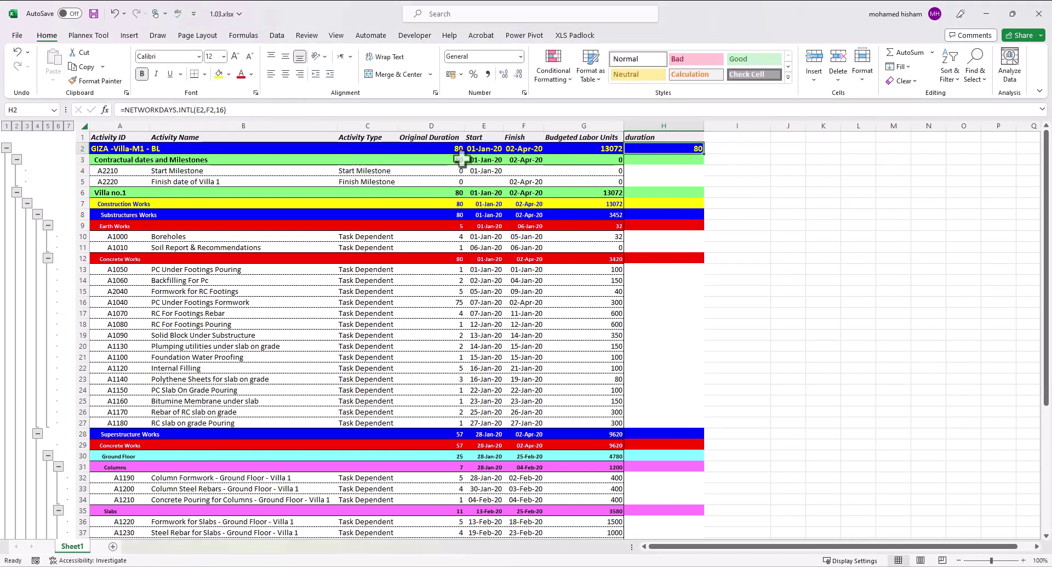
pyautogui.doubleClick(704, 155)
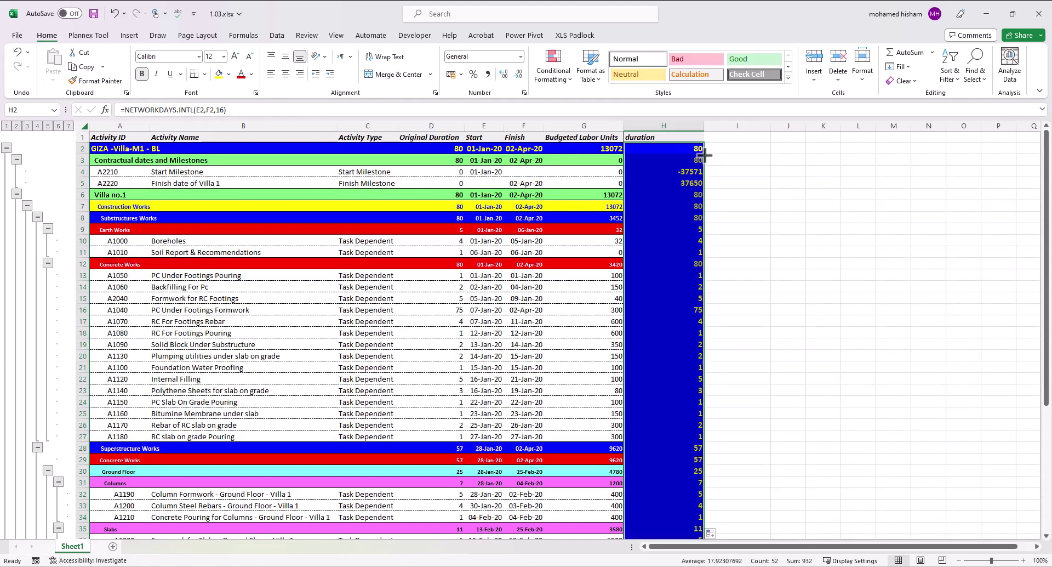
pyautogui.click(712, 532)
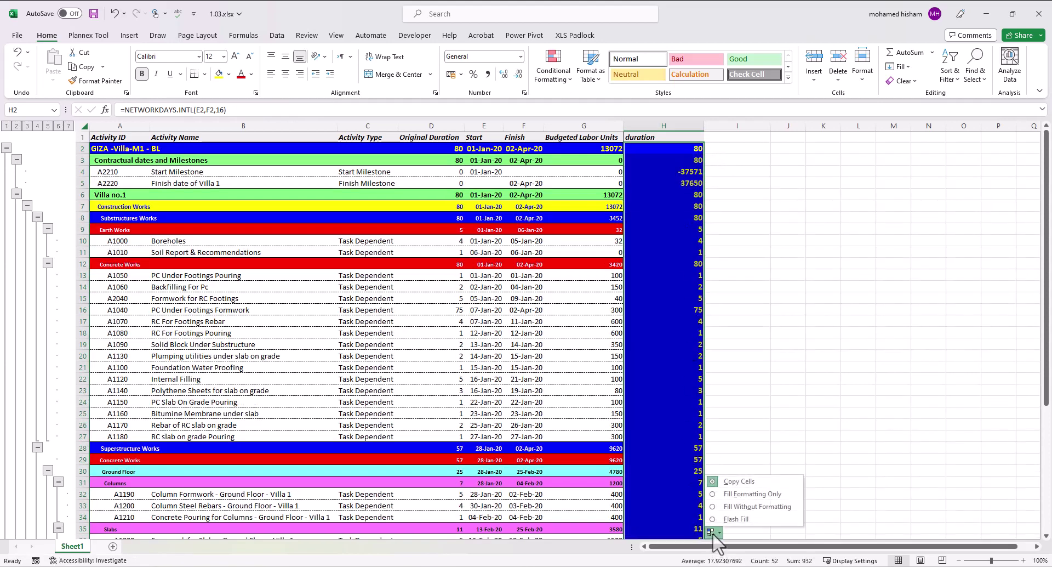
pyautogui.click(760, 507)
# - Review the calculated durations for the milestones and for the activities down to the last row
pyautogui.click(676, 181)
pyautogui.click(682, 171)
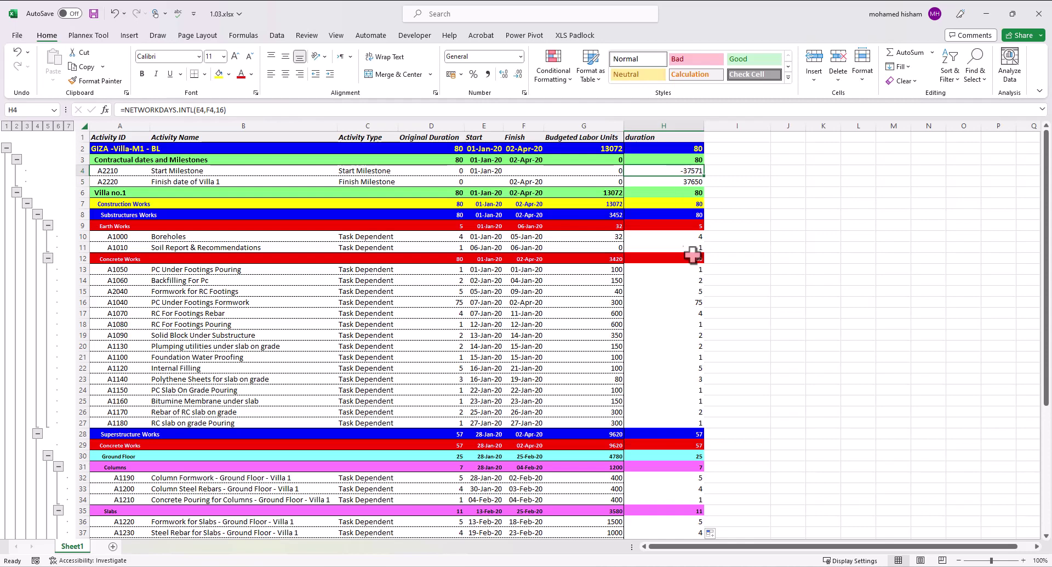
pyautogui.moveTo(691, 302); pyautogui.dragTo(667, 303)
pyautogui.scroll(-6, 675, 285)
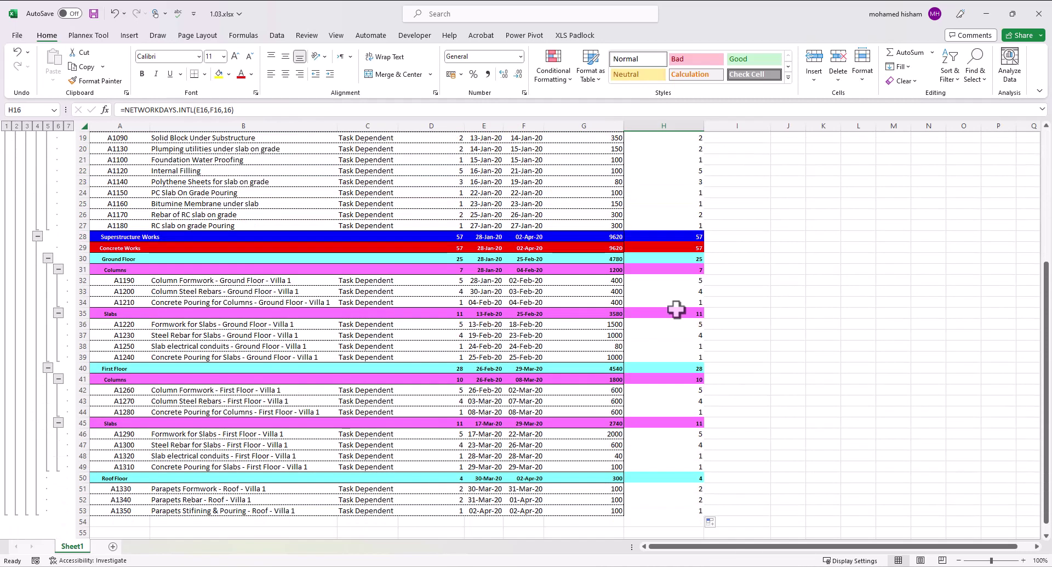
pyautogui.scroll(6, 675, 309)
pyautogui.click(691, 148)
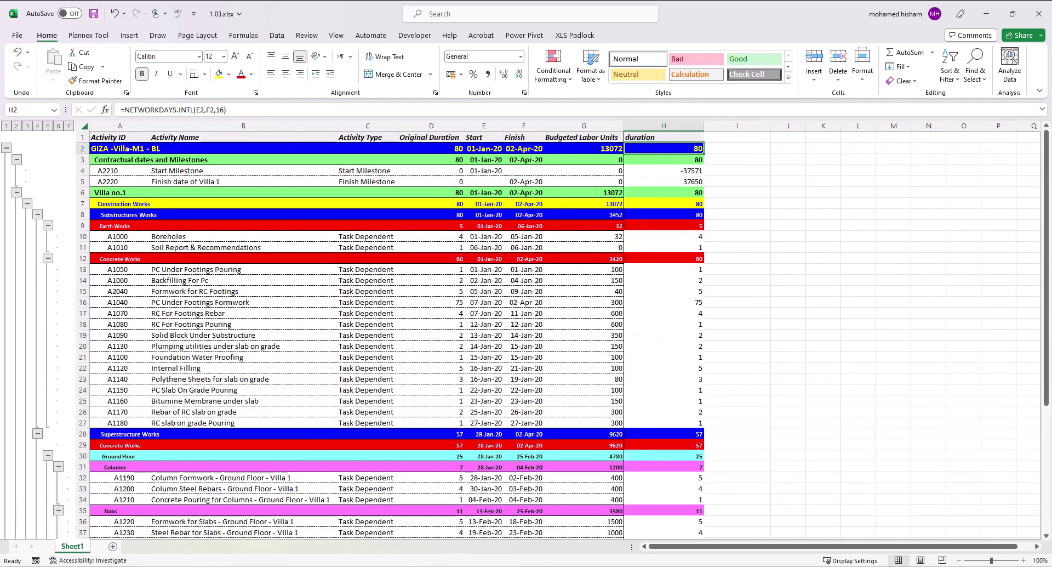
# - Add a new worksheet named "holiday" and return to Sheet1
pyautogui.click(113, 547)
pyautogui.doubleClick(110, 546)
pyautogui.write('hol')
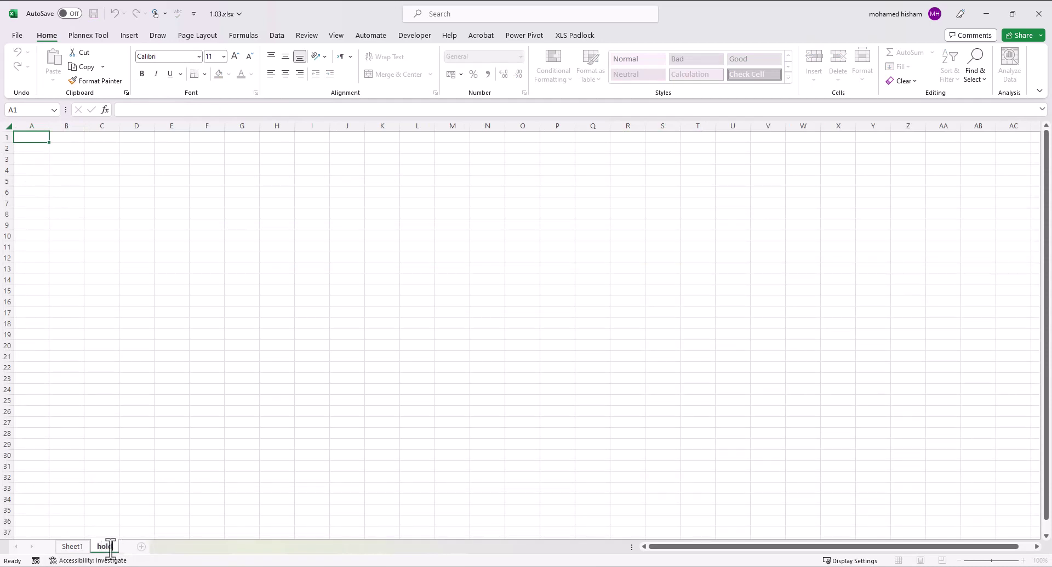
pyautogui.write('iday')
pyautogui.click(71, 546)
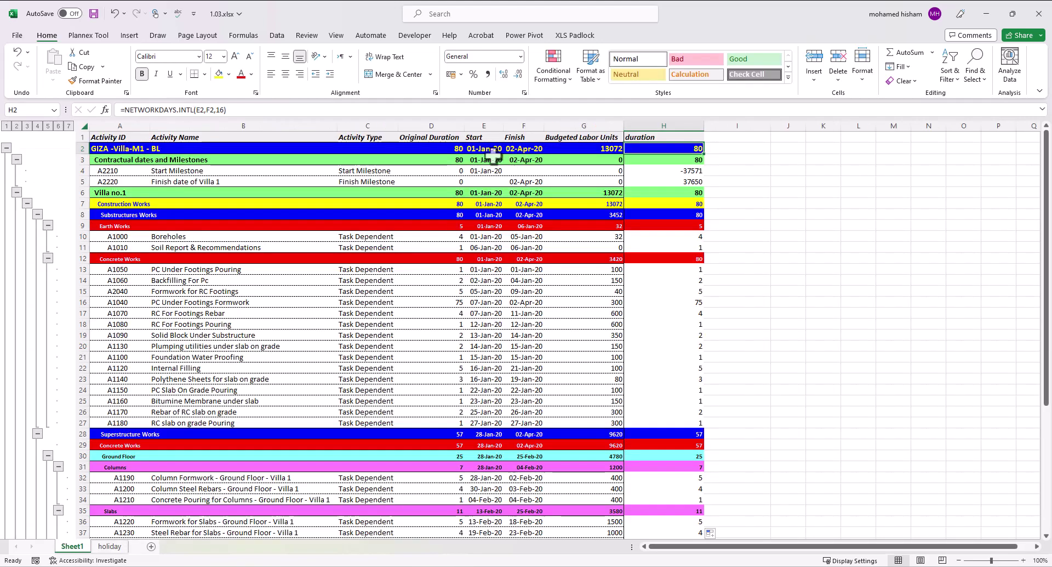
# - List the holiday dates 11/03/2020 through 15/03/2020 in cells A1 to A5 of the holiday sheet
pyautogui.click(109, 547)
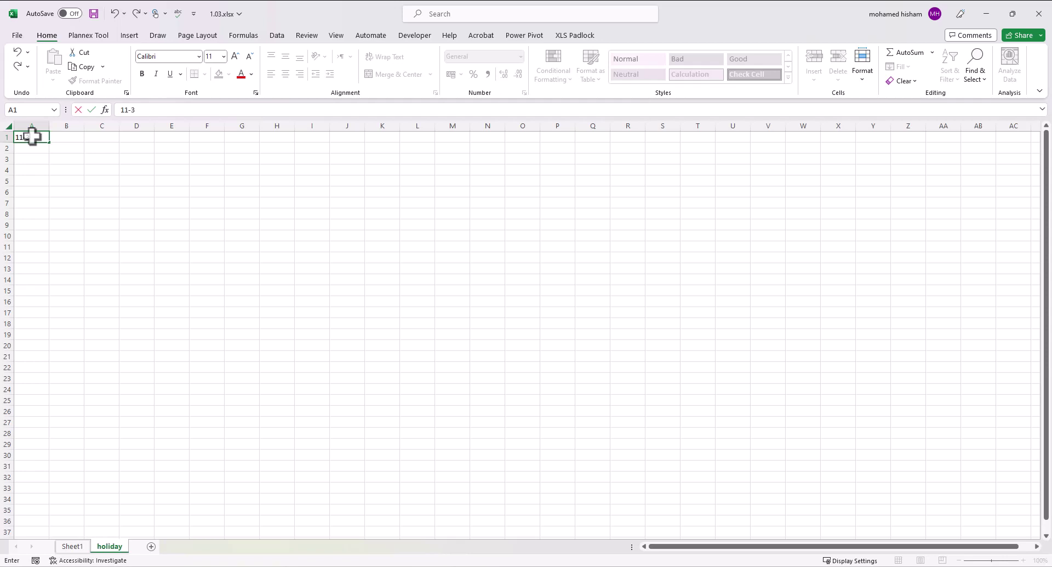
pyautogui.press('Return')
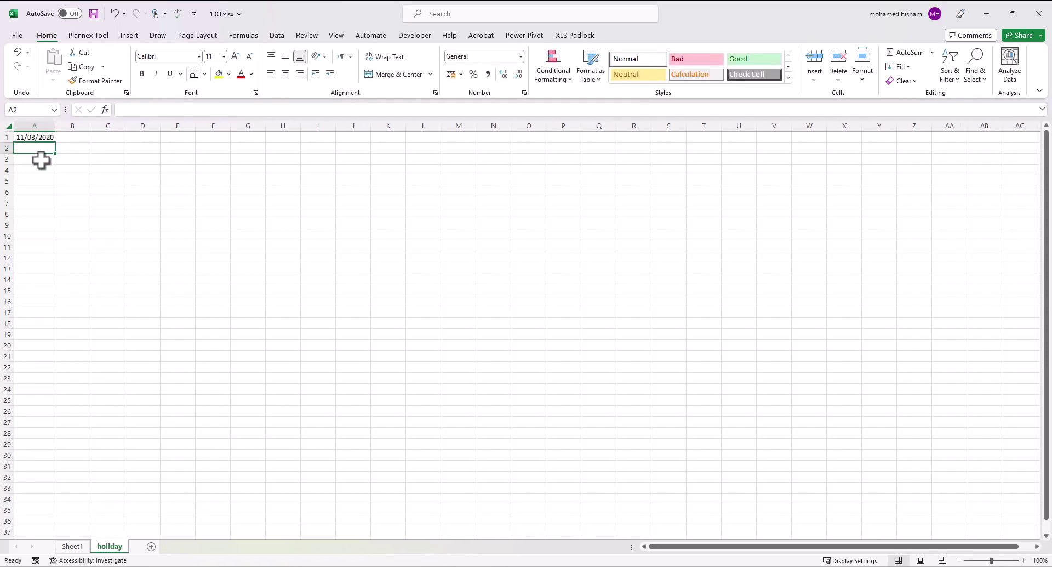
pyautogui.click(35, 137)
pyautogui.moveTo(55, 143); pyautogui.dragTo(55, 181)
pyautogui.click(35, 158)
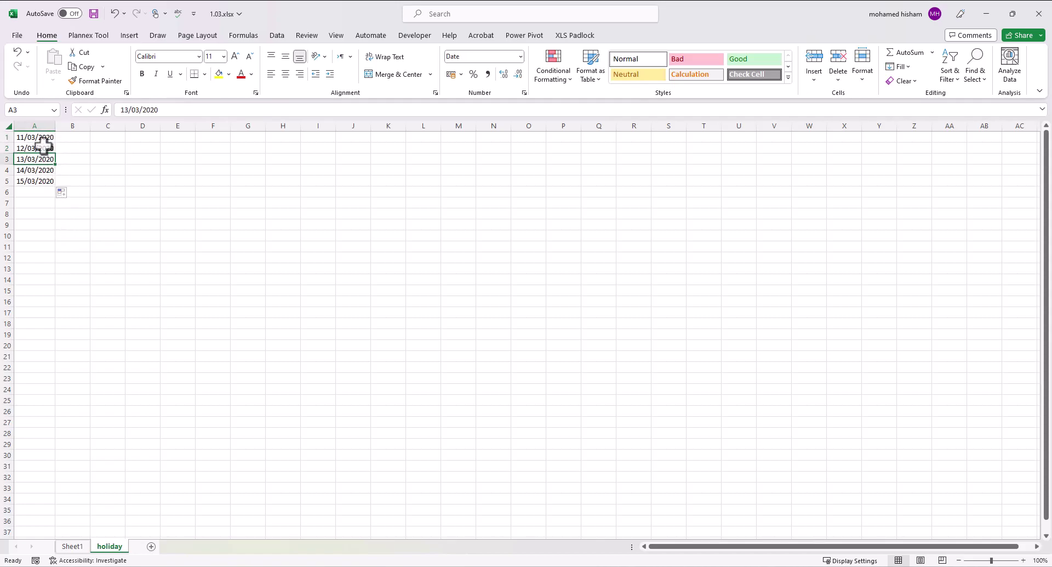
pyautogui.moveTo(44, 144); pyautogui.dragTo(35, 181)
pyautogui.click(140, 170)
# - Add the holiday sheet's range A1:A5 as the holidays argument of the NETWORKDAYS.INTL formula in Sheet1 cell H2
pyautogui.click(72, 546)
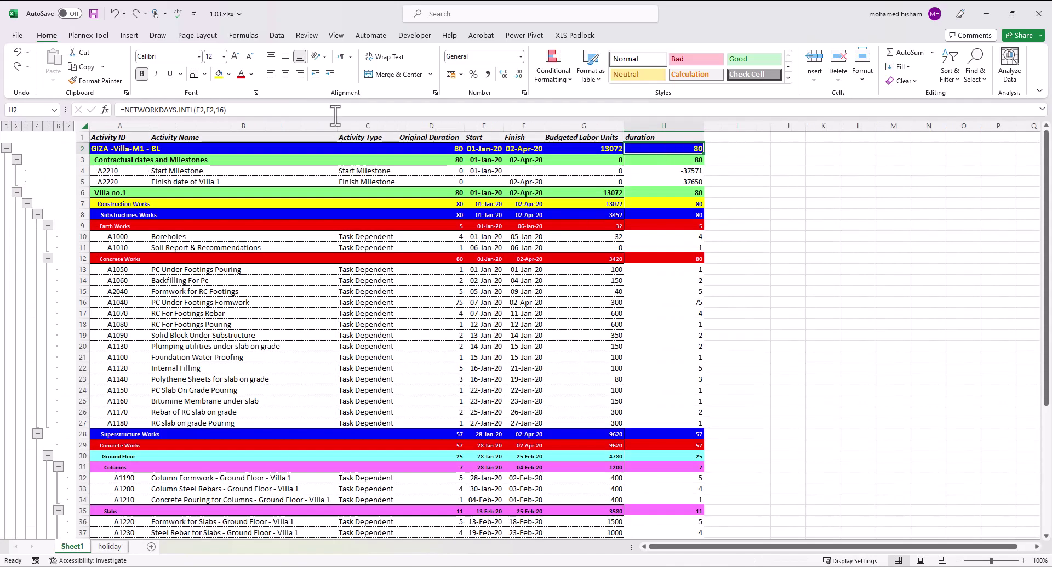
pyautogui.click(225, 110)
pyautogui.write(',')
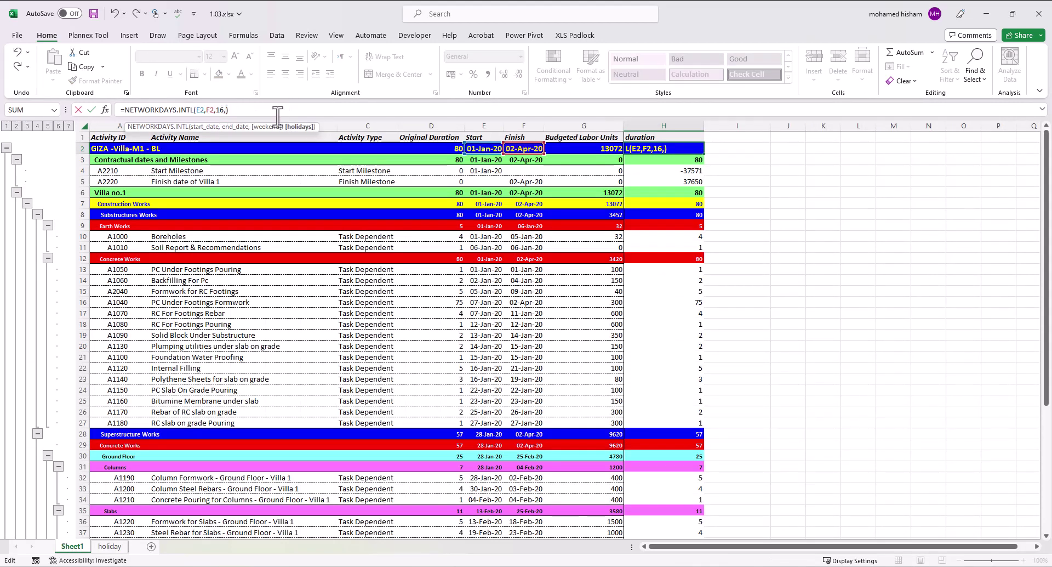
pyautogui.click(110, 545)
pyautogui.moveTo(40, 138); pyautogui.dragTo(36, 181)
pyautogui.press('Return')
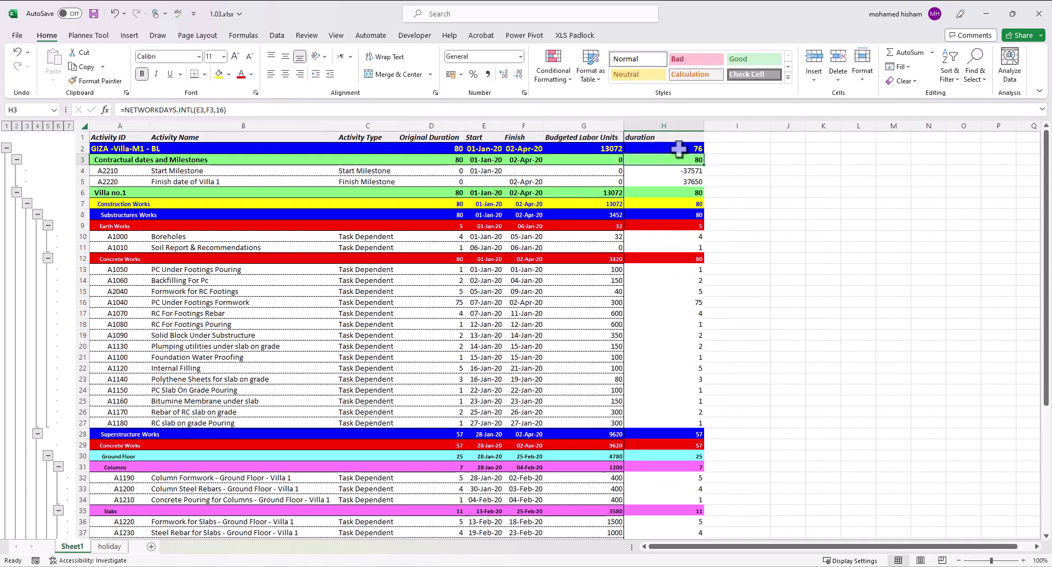
# - Make the holiday range in the H2 formula absolute as holiday!$A$1:$A$5
pyautogui.click(693, 148)
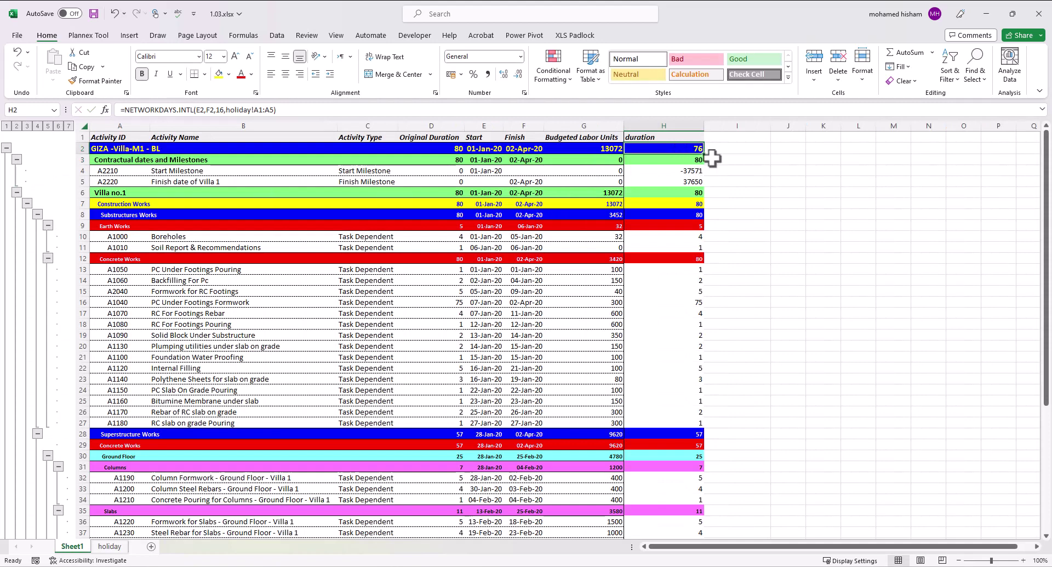
pyautogui.click(274, 109)
pyautogui.moveTo(274, 109); pyautogui.dragTo(264, 109)
pyautogui.press('F4')
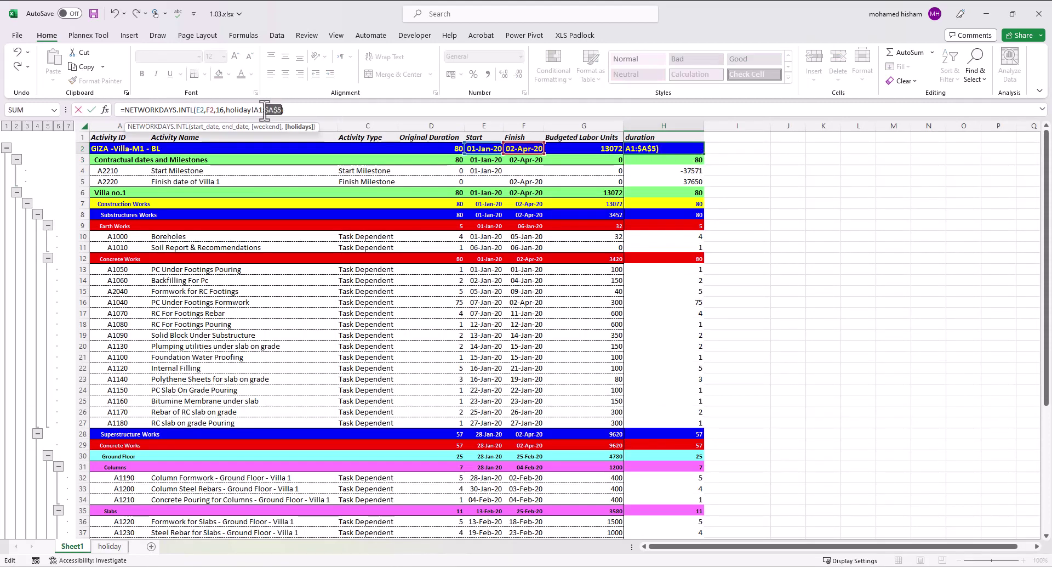
pyautogui.click(265, 110)
pyautogui.press('F4')
pyautogui.press('Return')
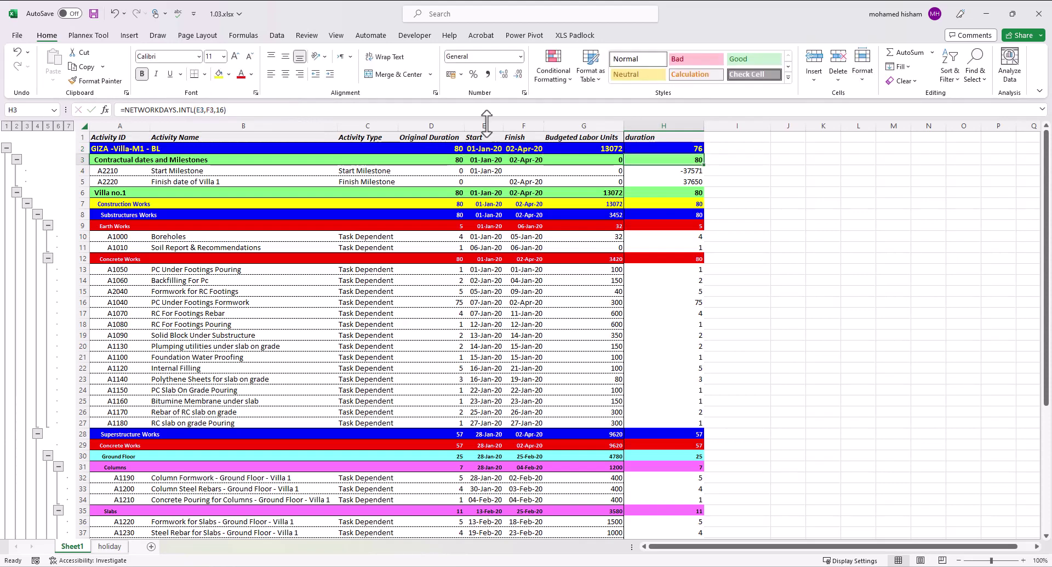
# - Fill the updated H2 formula down the duration column without formatting, and check the project's start and finish dates
pyautogui.click(693, 148)
pyautogui.doubleClick(704, 154)
pyautogui.click(712, 531)
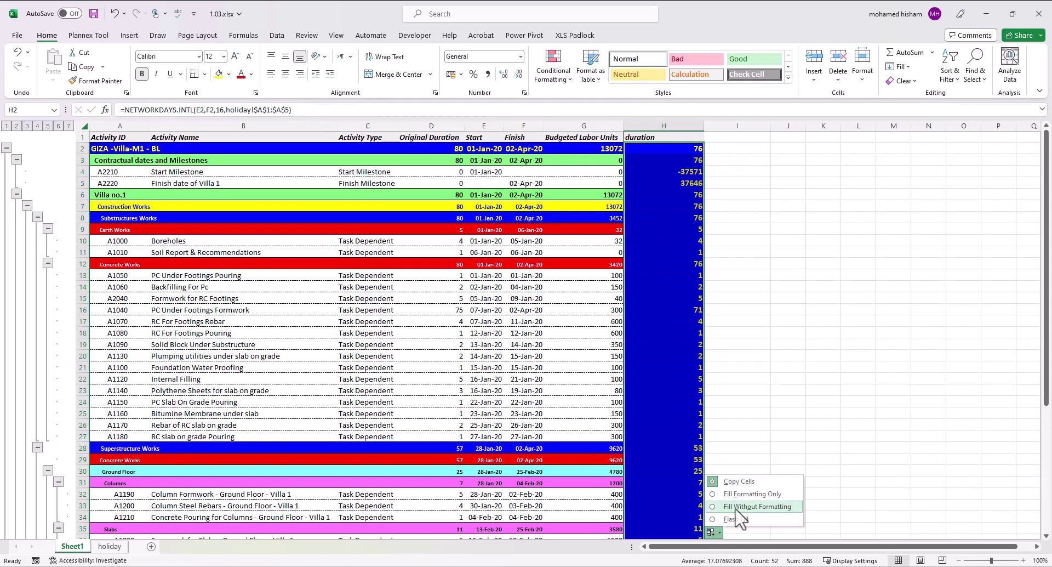
pyautogui.click(737, 507)
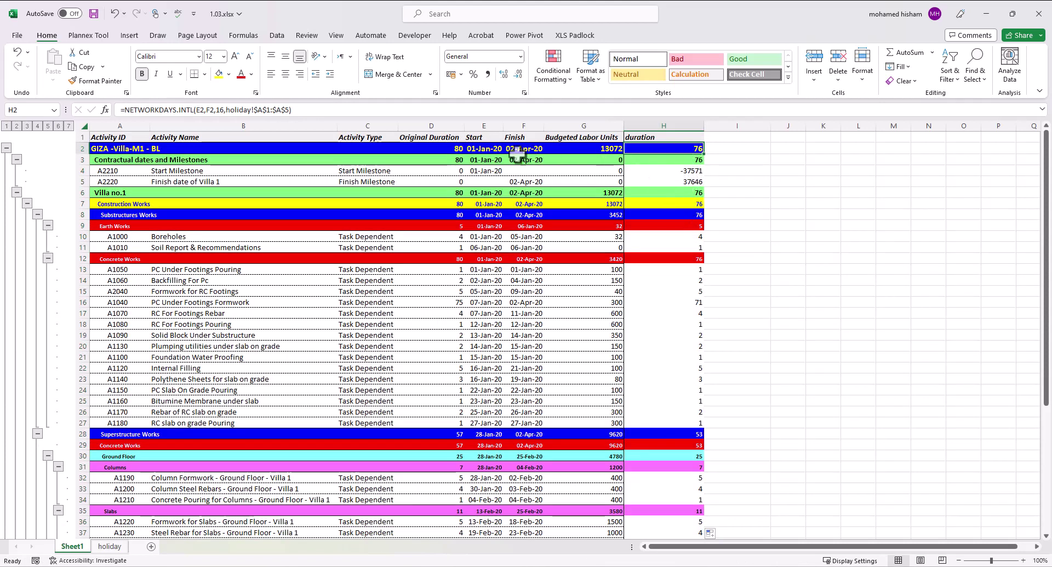
pyautogui.click(488, 149)
pyautogui.click(515, 149)
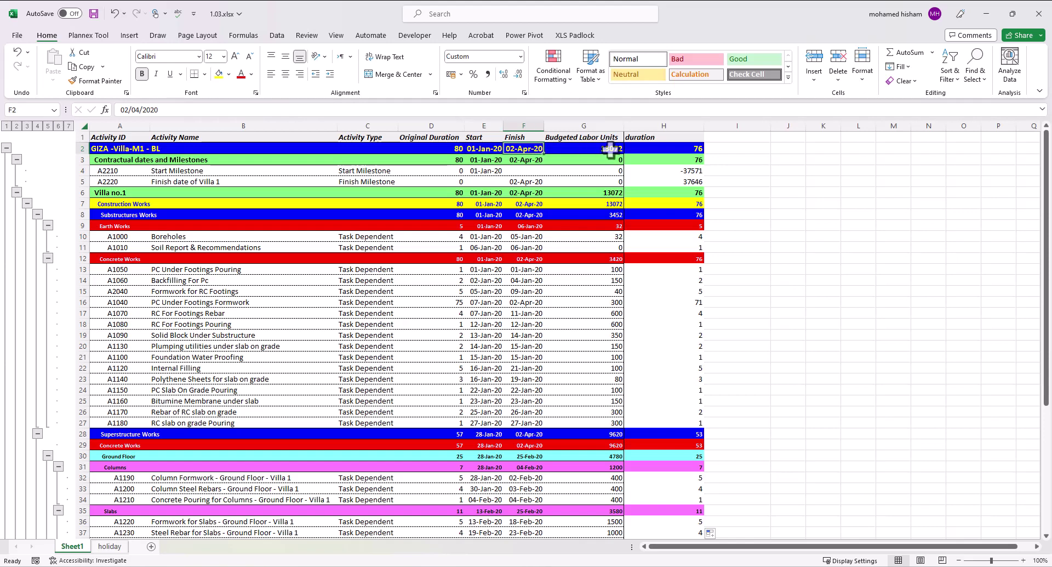